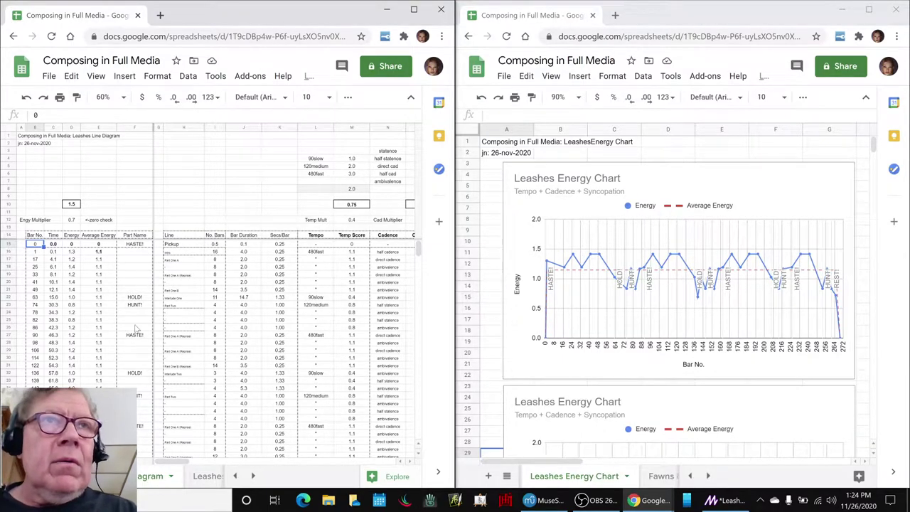
# Scroll down the Leashes sheet, briefly raising and then hiding the recording software
pyautogui.scroll(-3, 132, 371)
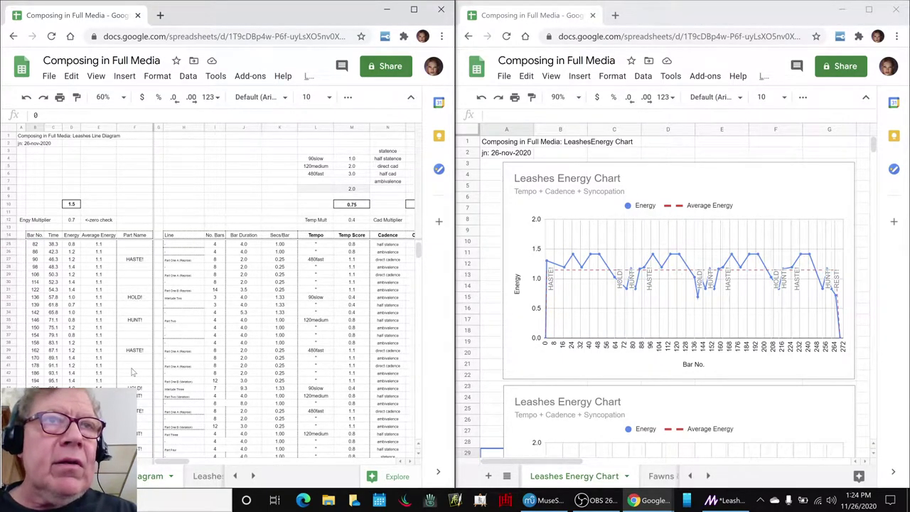
pyautogui.scroll(-3, 131, 371)
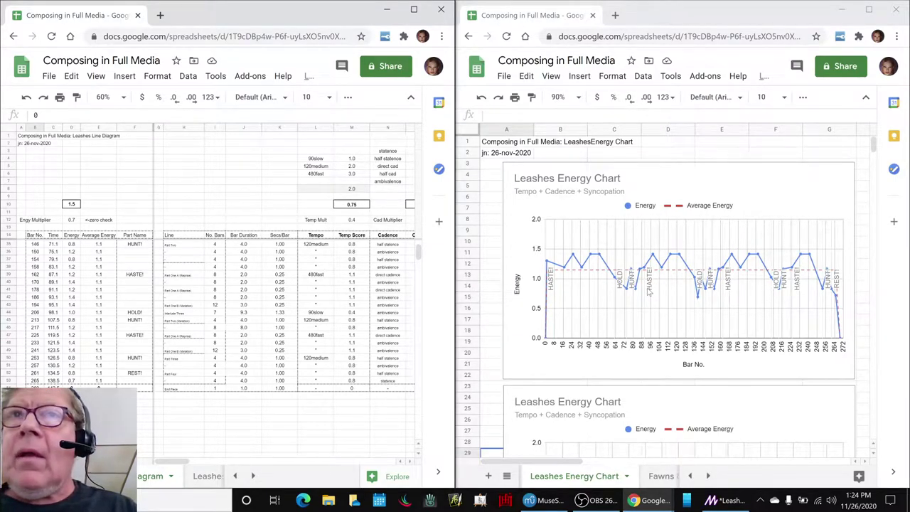
pyautogui.click(595, 502)
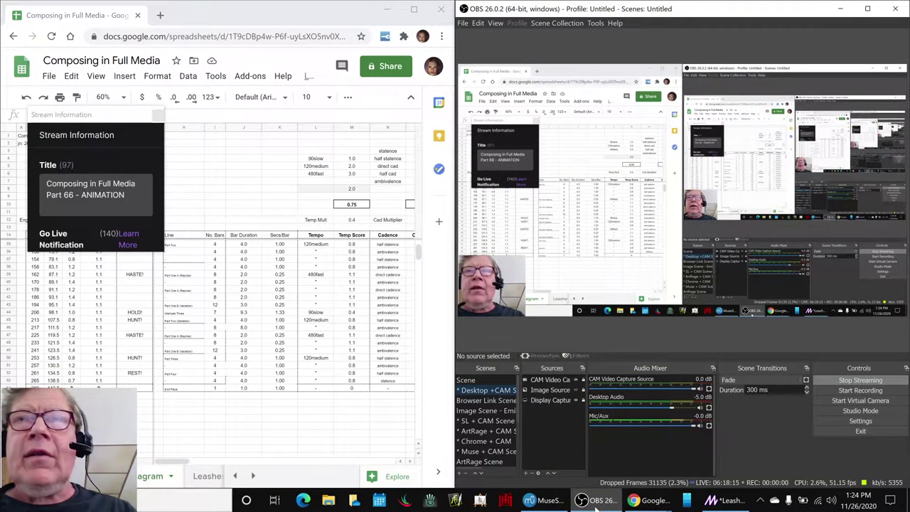
pyautogui.click(596, 501)
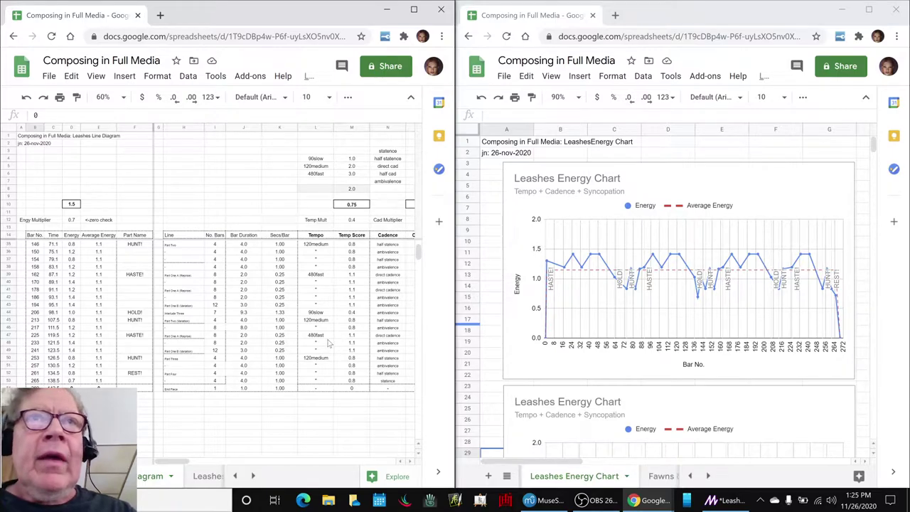
# Reveal columns K–Q with the Cad Score column, then return the rows to the top
pyautogui.moveTo(163, 462)
pyautogui.mouseDown()
pyautogui.moveTo(190, 467)
pyautogui.moveTo(170, 465)
pyautogui.mouseUp()
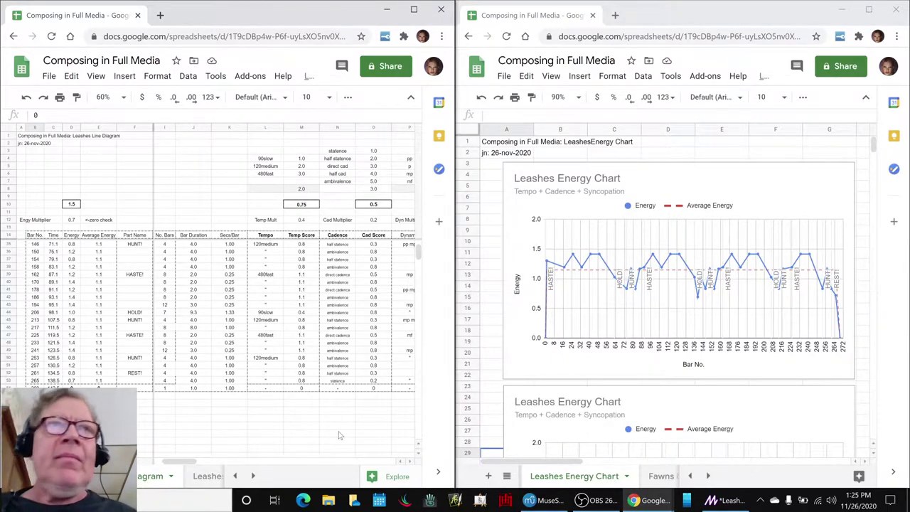
pyautogui.scroll(3, 186, 386)
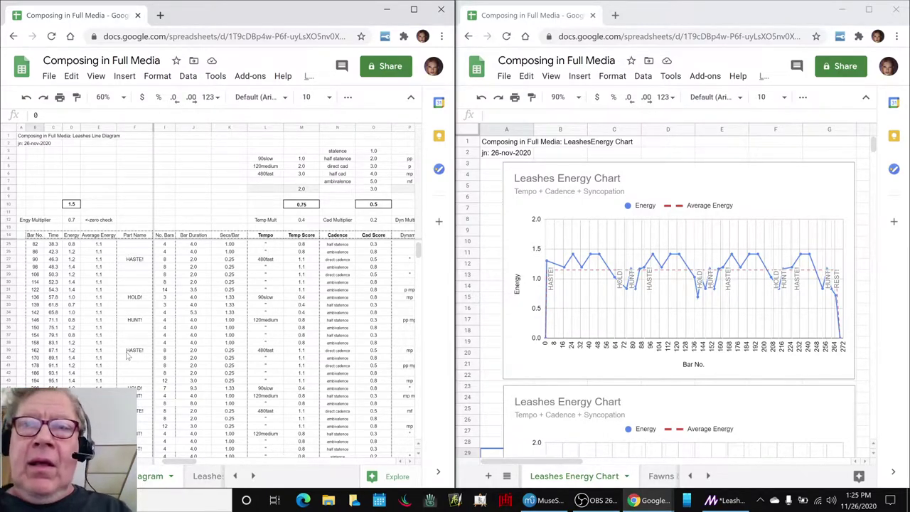
pyautogui.scroll(-3, 125, 295)
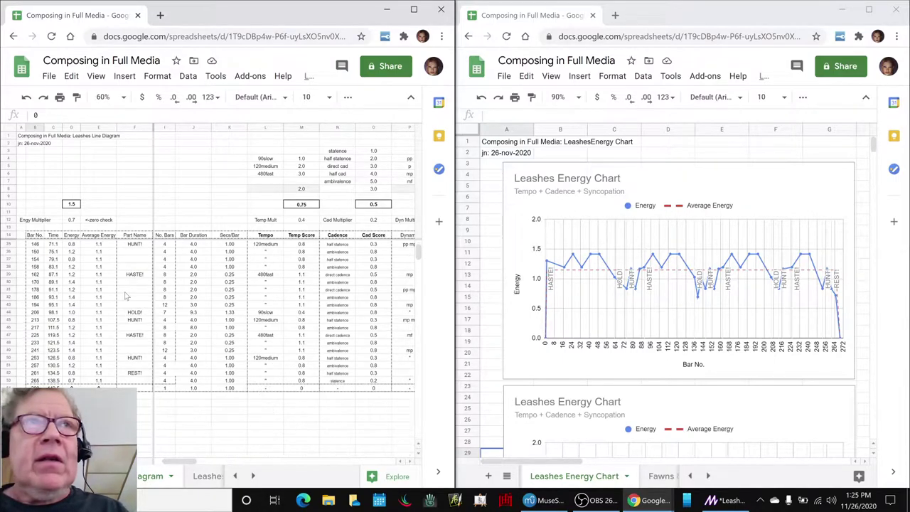
pyautogui.scroll(6, 125, 296)
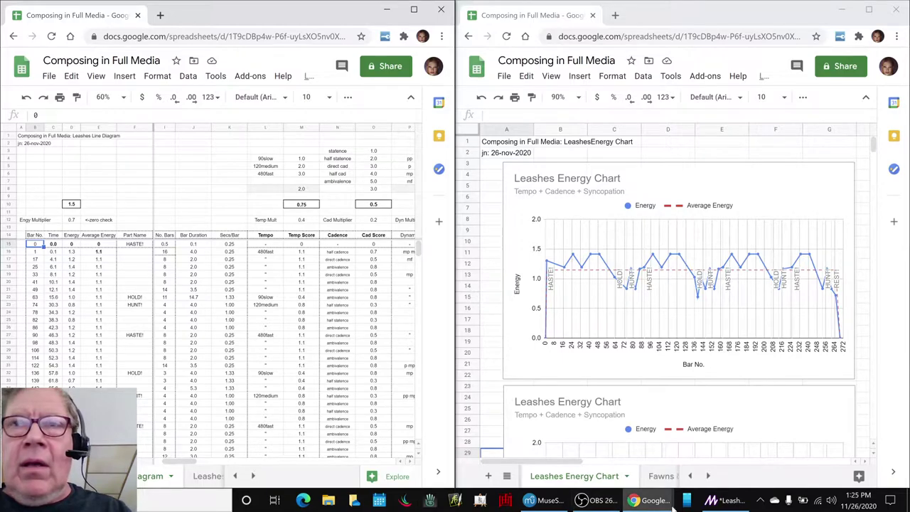
# Show the energy chart in the Composing in Full Media sheet with its menu bar collapsed
pyautogui.click(725, 500)
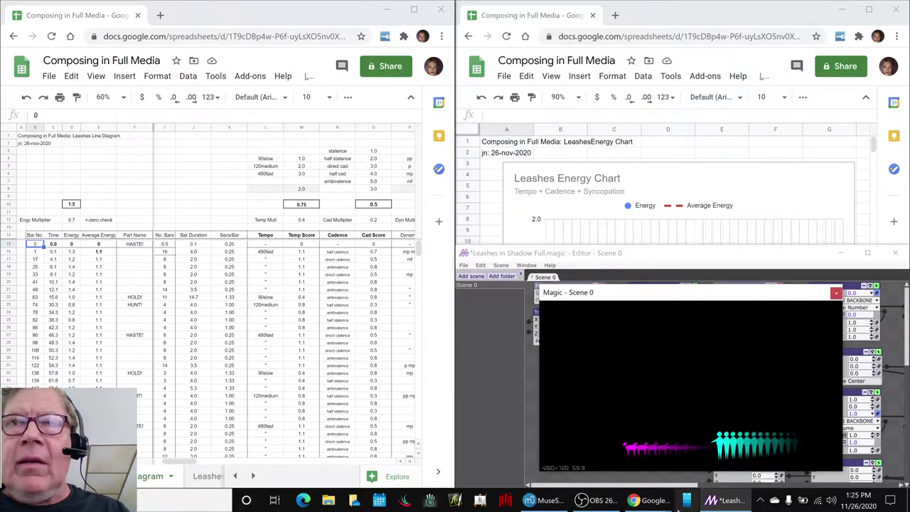
pyautogui.moveTo(554, 502)
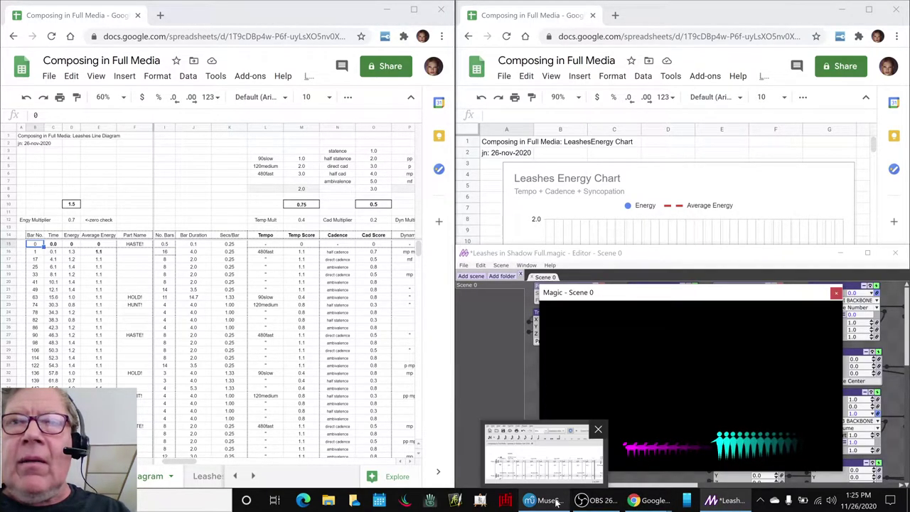
pyautogui.moveTo(655, 502)
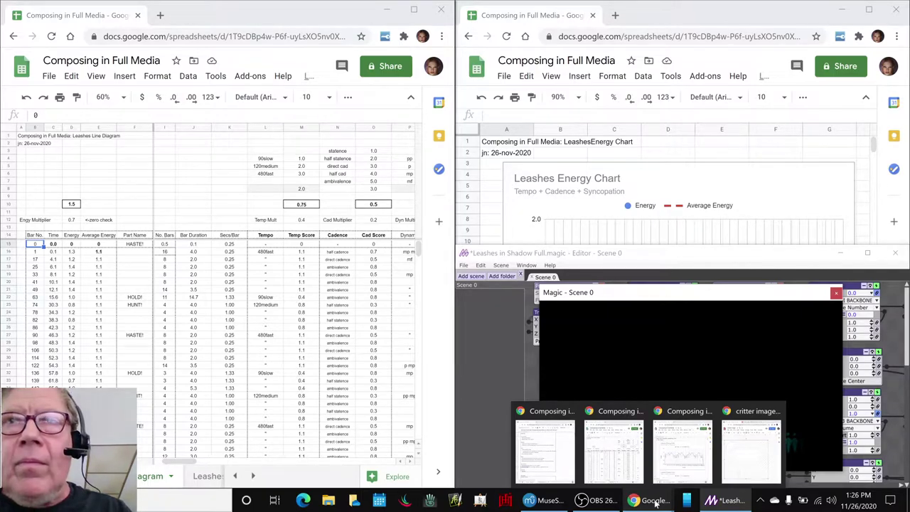
pyautogui.moveTo(638, 474)
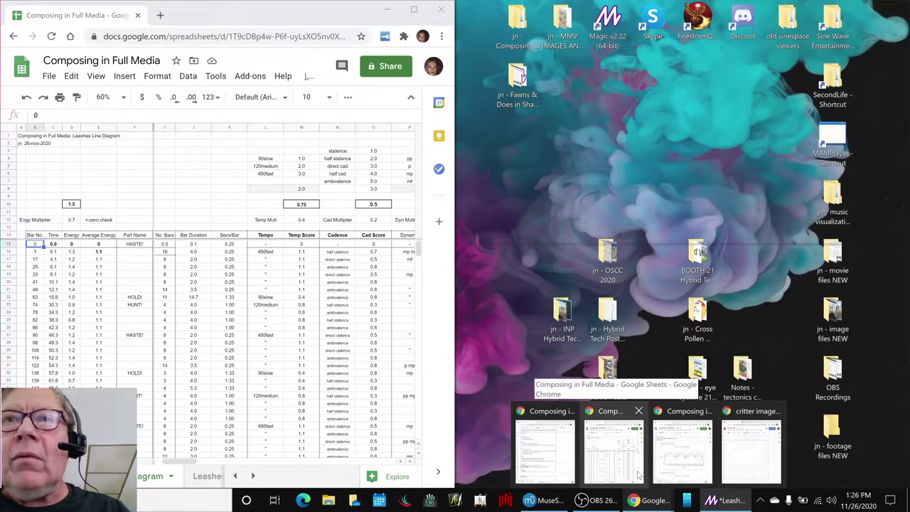
pyautogui.click(638, 474)
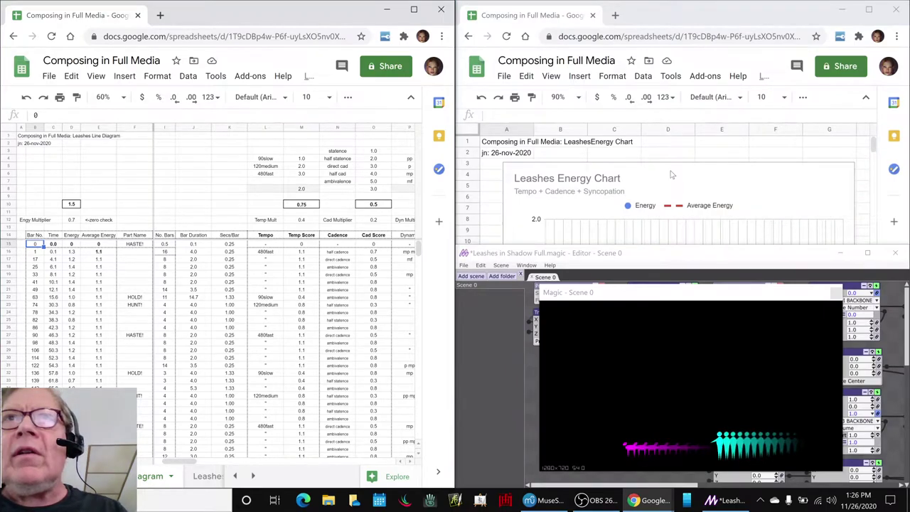
pyautogui.scroll(-3, 671, 175)
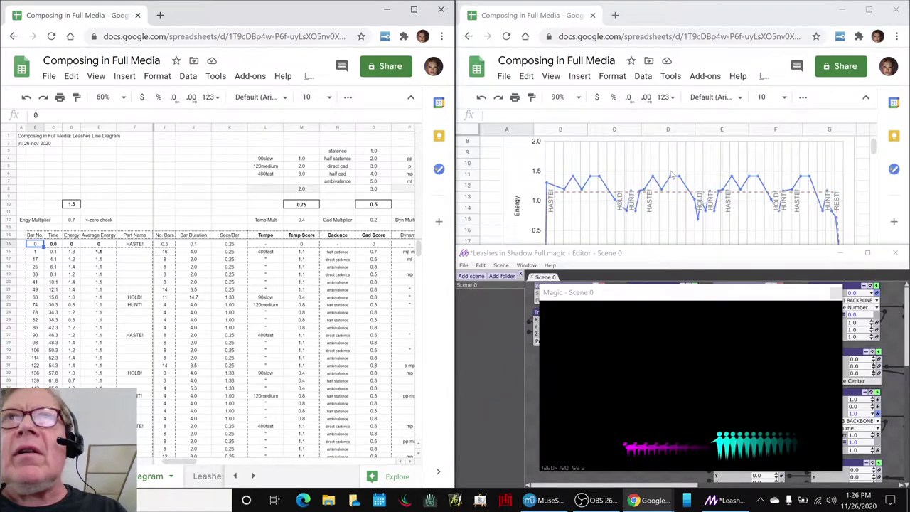
pyautogui.click(865, 99)
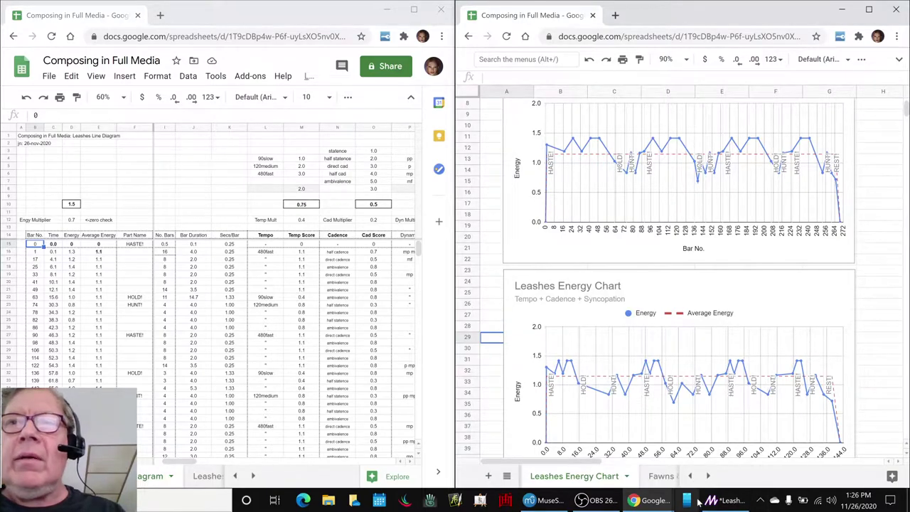
# Bring the Leashes in Shadow Full scene editor back over the chart and give it focus
pyautogui.click(702, 501)
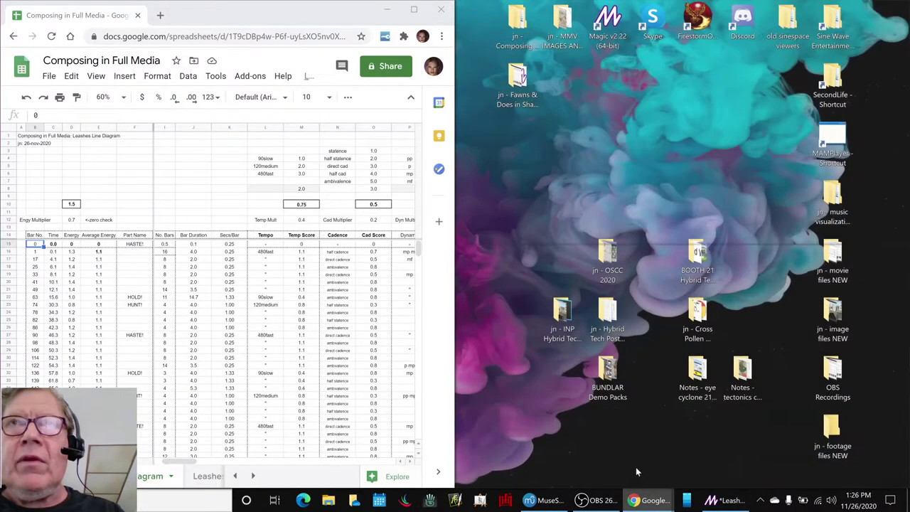
pyautogui.click(635, 466)
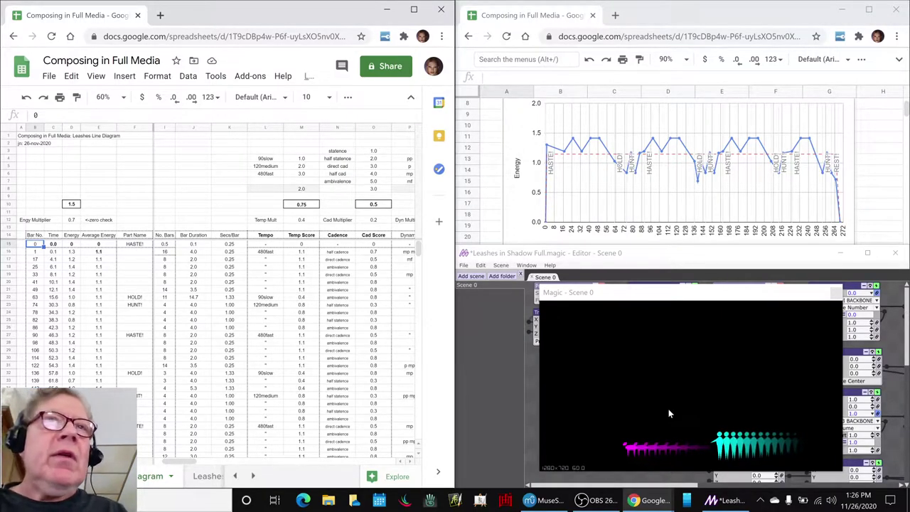
pyautogui.click(478, 371)
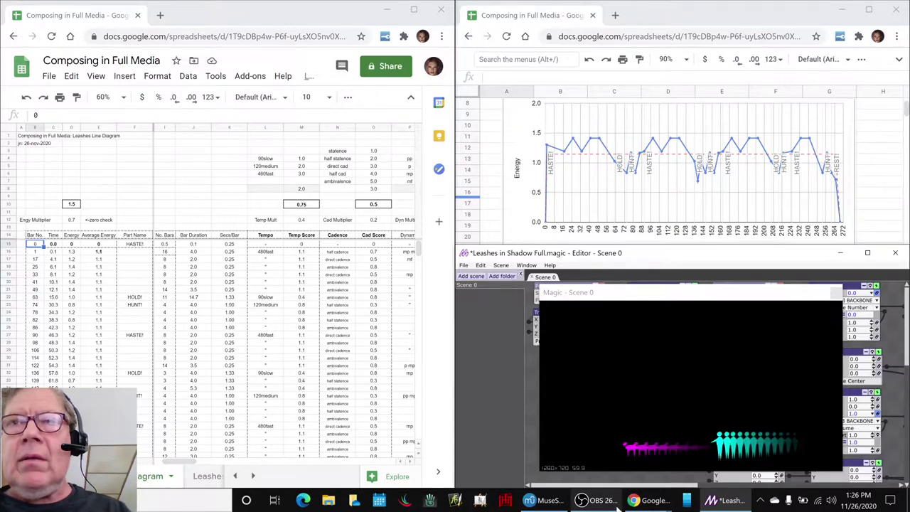
pyautogui.moveTo(636, 502)
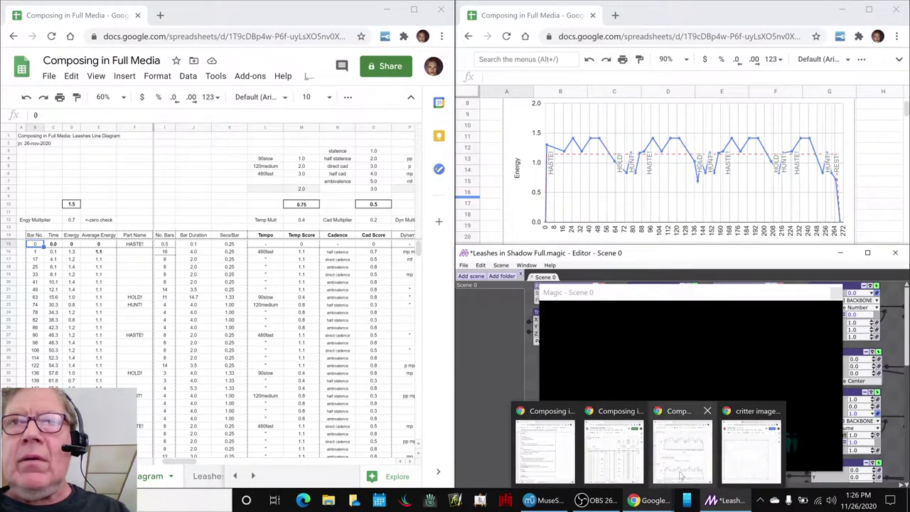
pyautogui.click(751, 446)
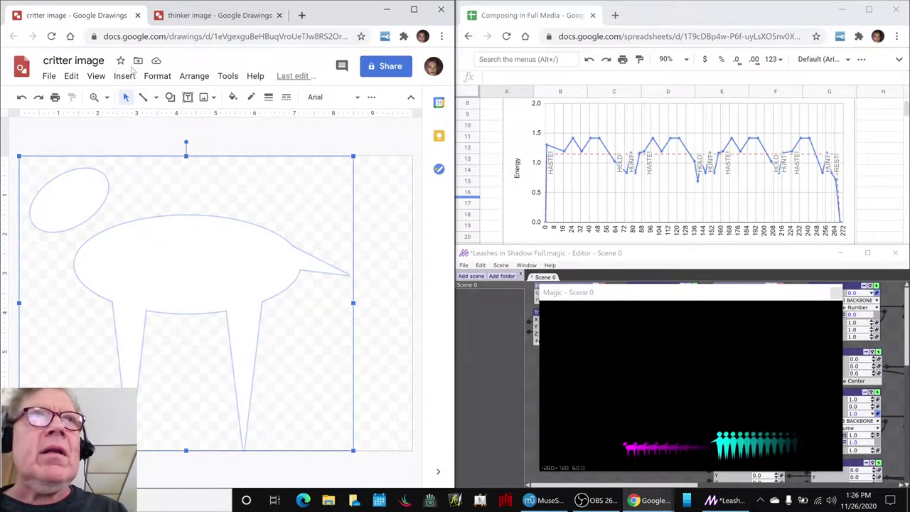
pyautogui.click(184, 19)
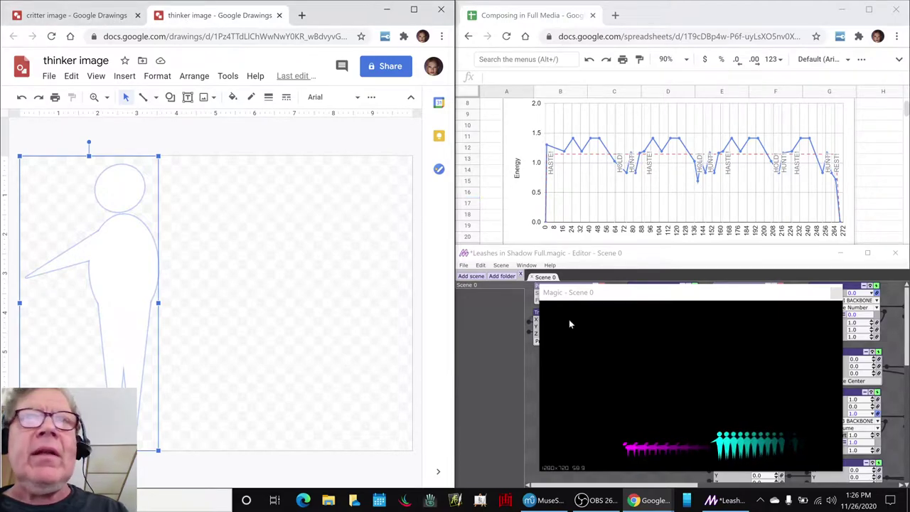
pyautogui.click(386, 9)
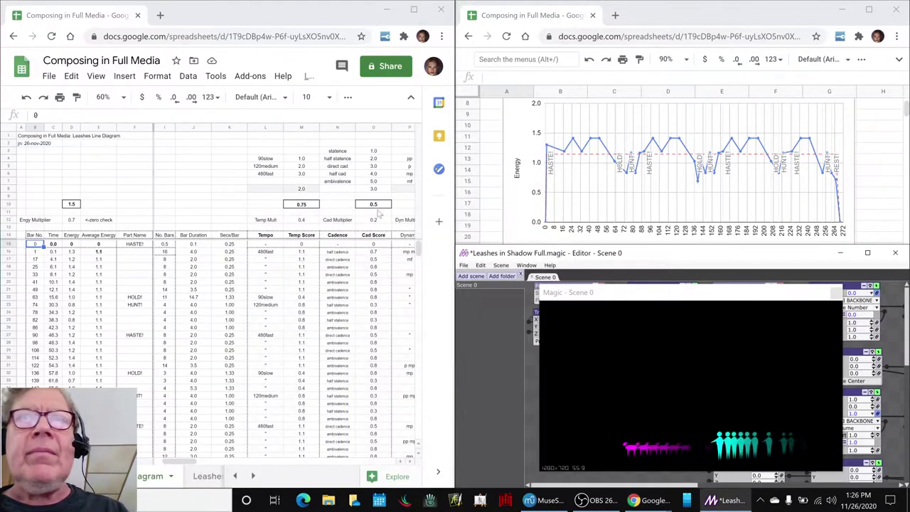
# Select the Leashes energy chart and scroll to it while Magic's Scene 0 preview runs
pyautogui.click(627, 178)
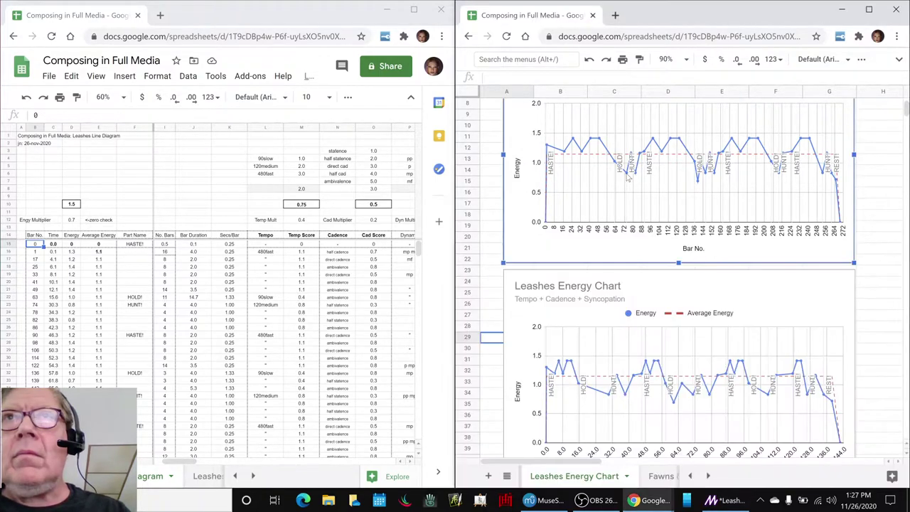
pyautogui.hotkey('alt', 'Tab')
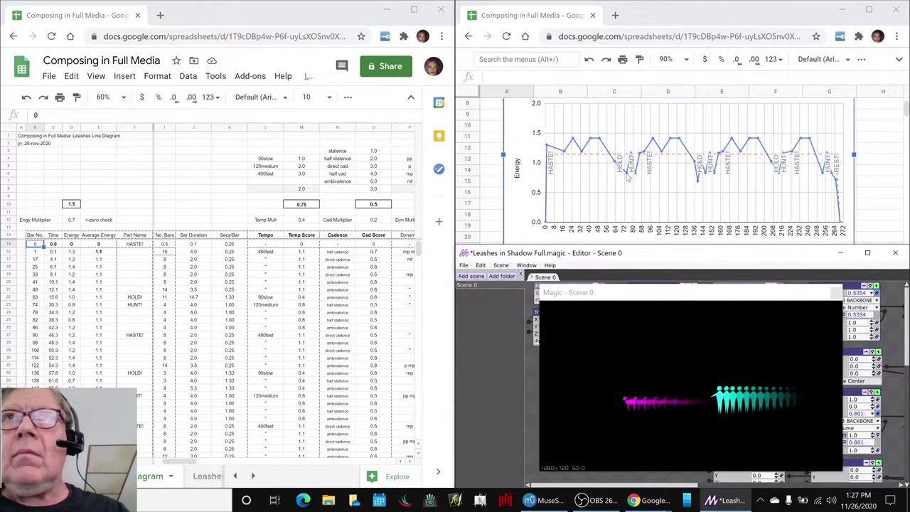
pyautogui.moveTo(634, 175)
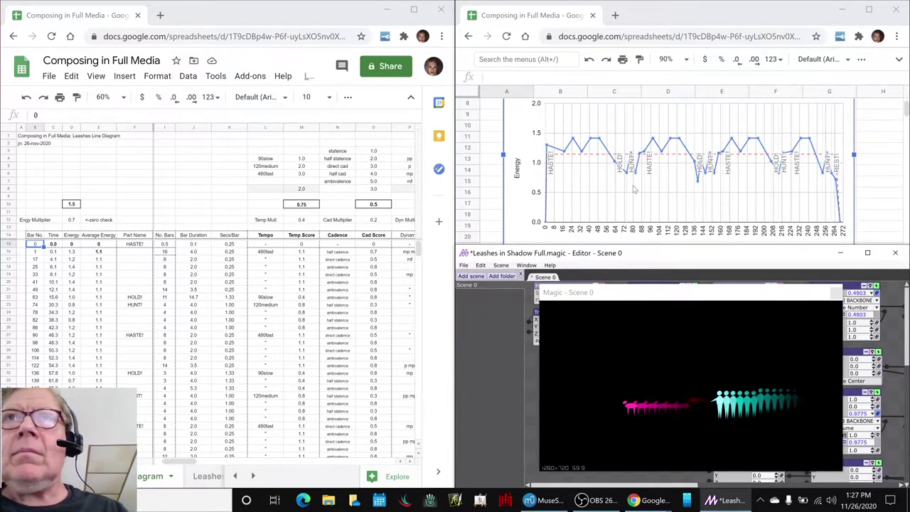
pyautogui.scroll(-3, 632, 191)
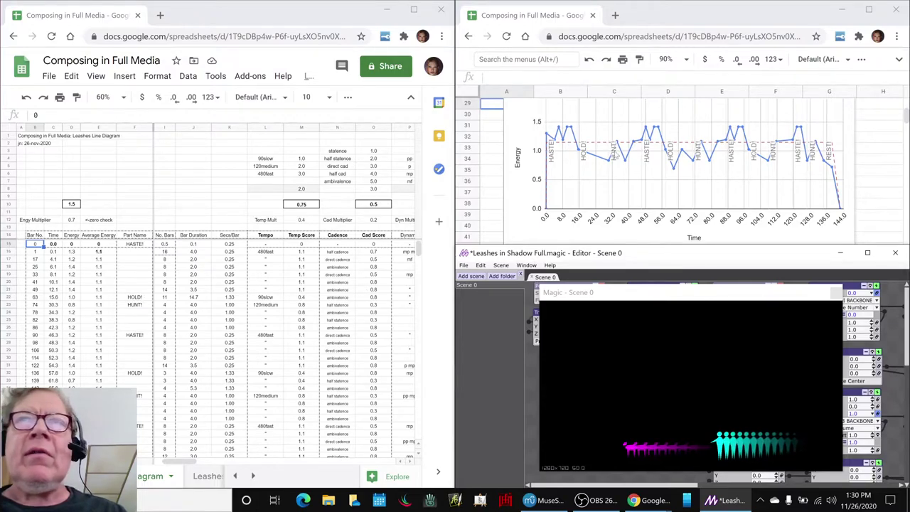
# Set M10 to 0 to check the energy chart, restore 0.75, and raise the chart window
pyautogui.click(304, 204)
pyautogui.write('0')
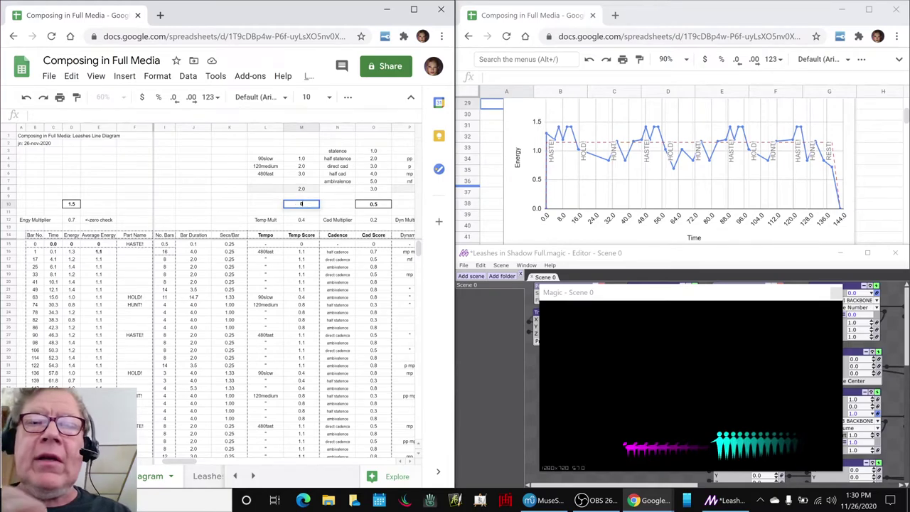
pyautogui.press('Return')
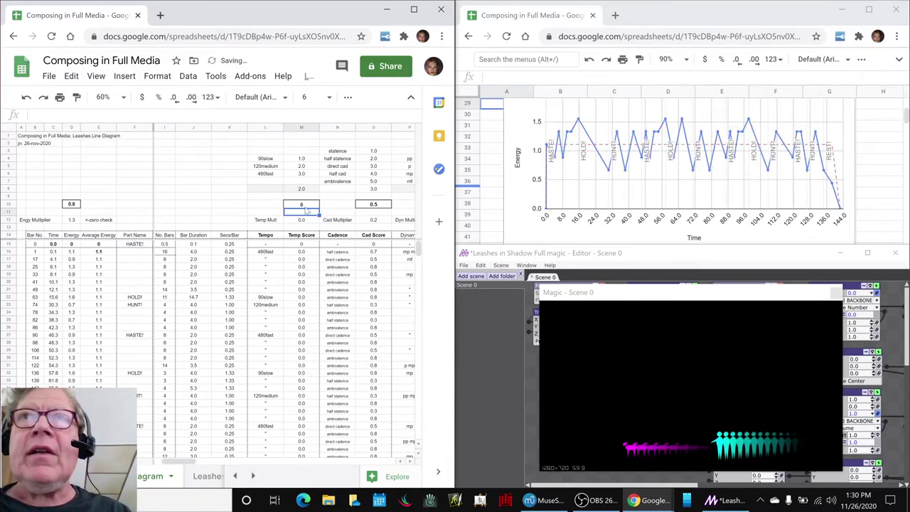
pyautogui.hotkey('ctrl', 'z')
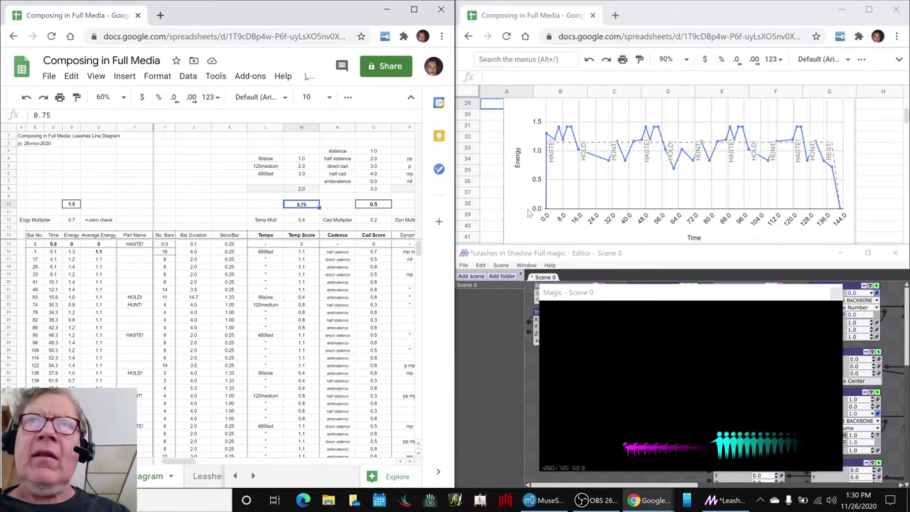
pyautogui.click(496, 209)
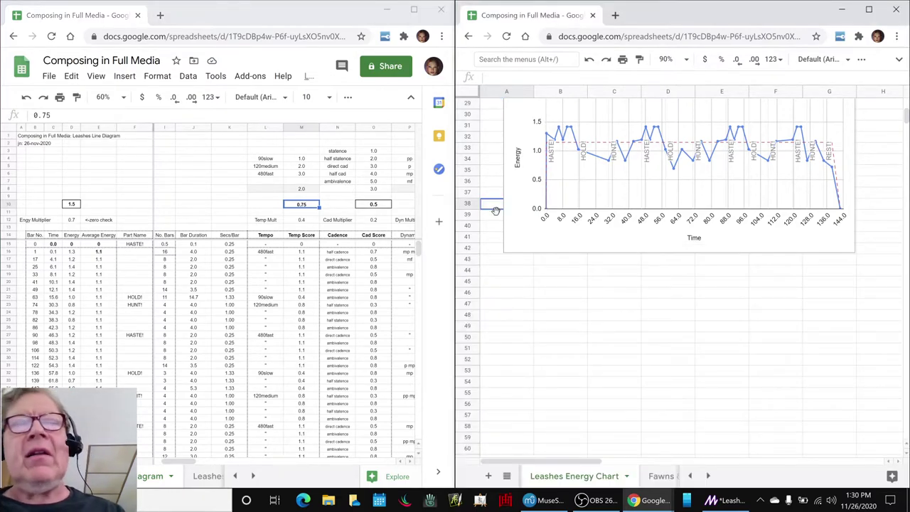
# Play the Leashes in Shadow score in MuseScore 3 into the HOLD! interlude, then stop
pyautogui.hotkey('alt', 'Tab')
pyautogui.hotkey('alt', 'Tab')
pyautogui.hotkey('alt', 'Tab')
pyautogui.hotkey('alt', 'Tab')
pyautogui.hotkey('alt', 'Tab')
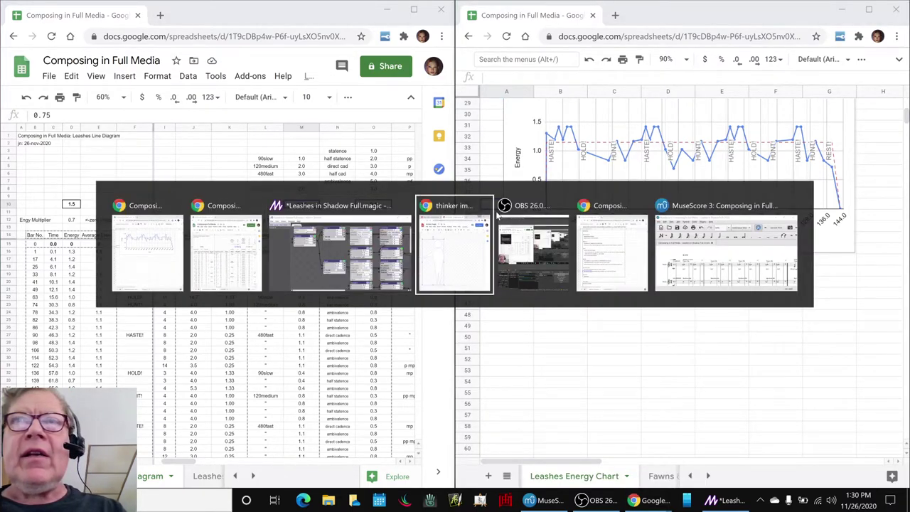
pyautogui.hotkey('alt', 'Tab')
pyautogui.hotkey('alt', 'Tab')
pyautogui.hotkey('alt', 'Tab')
pyautogui.hotkey('alt', 'Tab')
pyautogui.hotkey('alt', 'Tab')
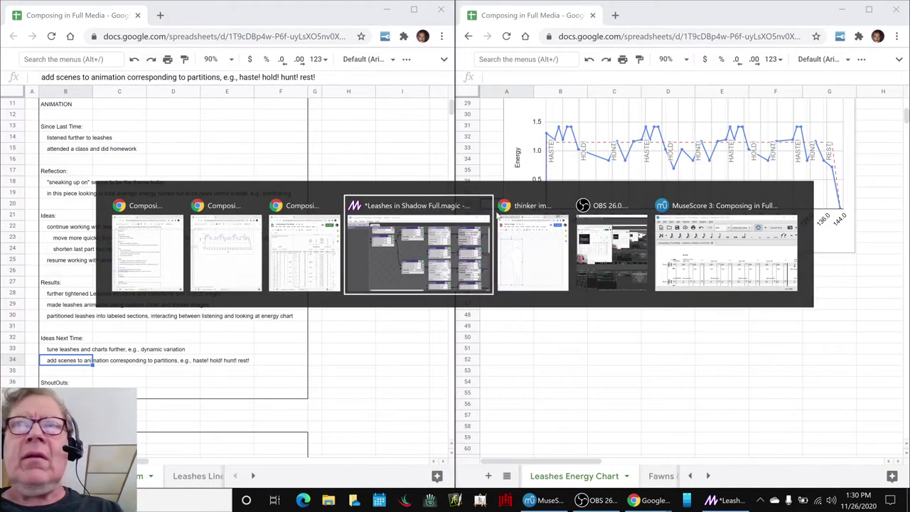
pyautogui.hotkey('alt', 'Tab')
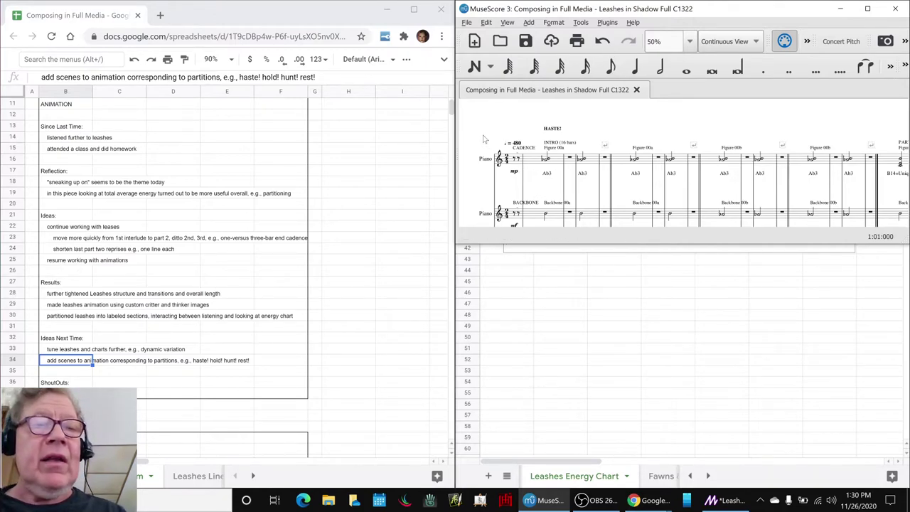
pyautogui.press('space')
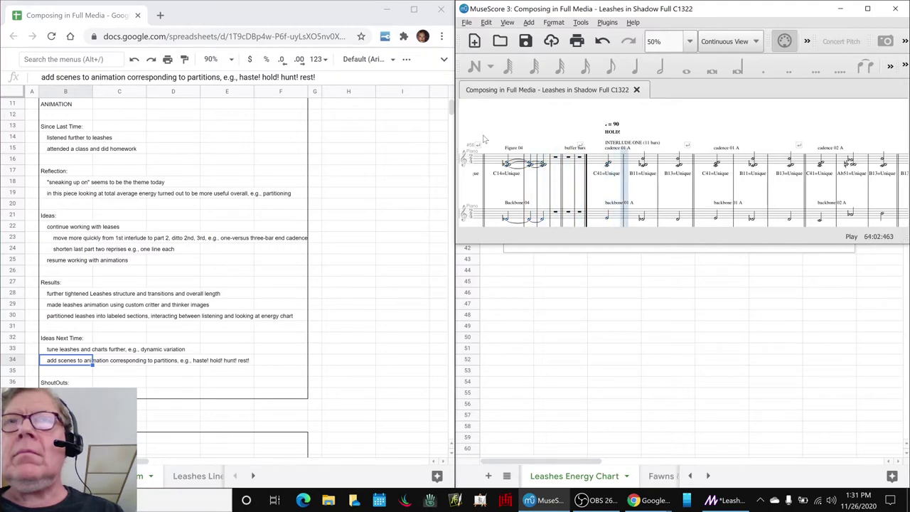
pyautogui.press('space')
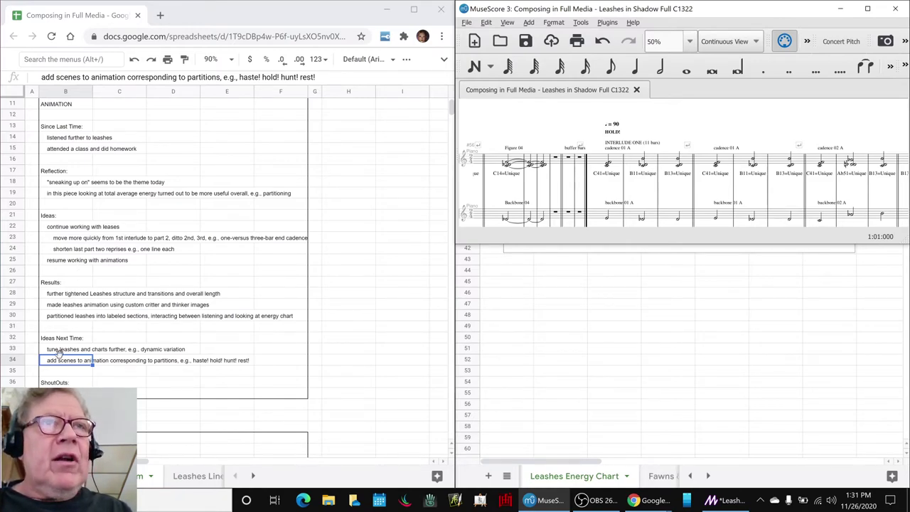
# Undo the accidental move of the add-scenes note, leaving it in B34
pyautogui.moveTo(60, 353); pyautogui.dragTo(61, 343)
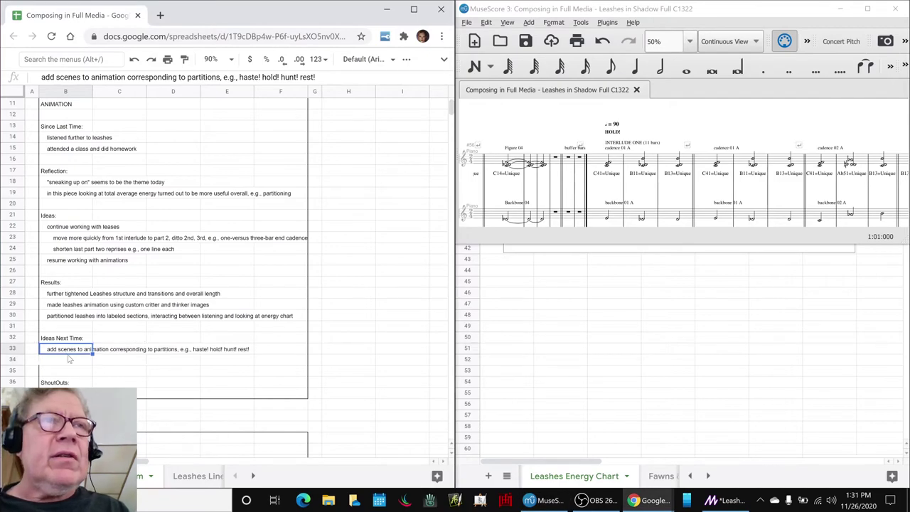
pyautogui.hotkey('ctrl', 'z')
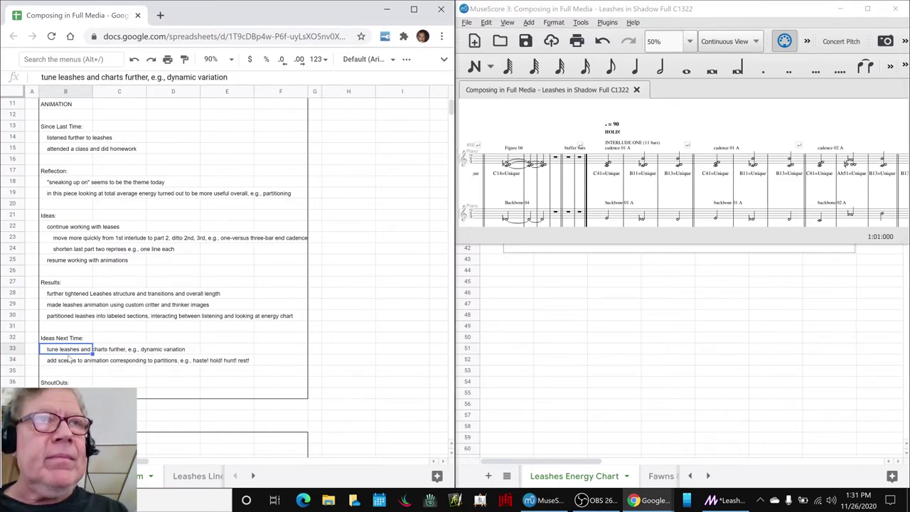
pyautogui.scroll(-2, 141, 360)
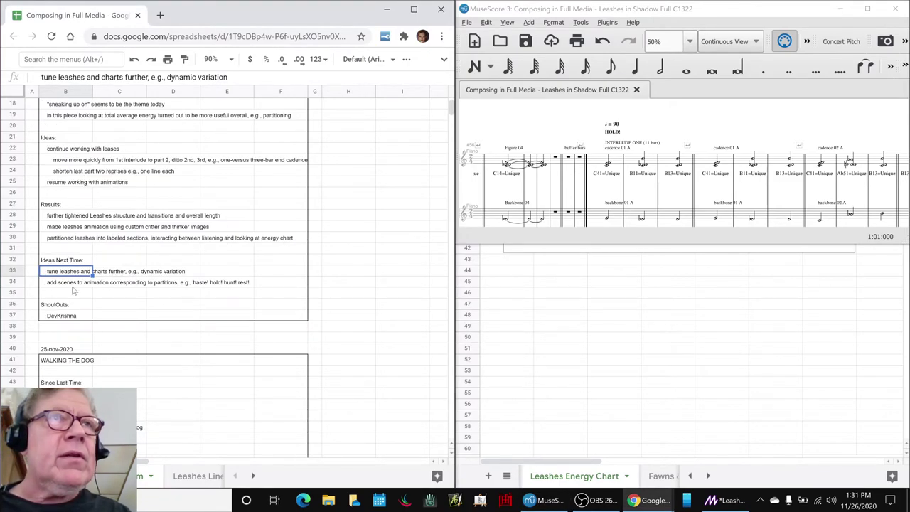
pyautogui.click(72, 287)
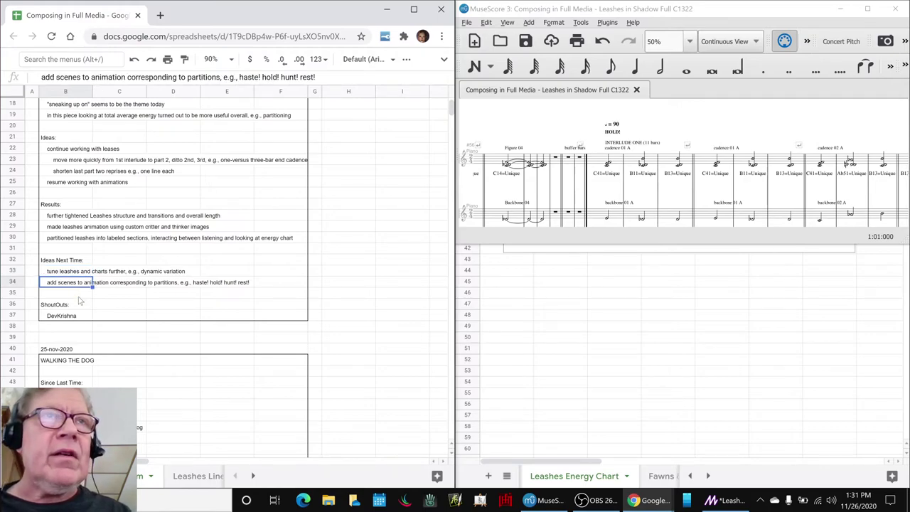
# Append ' e.g., emphases' to the tune leashes note in B33
pyautogui.click(63, 274)
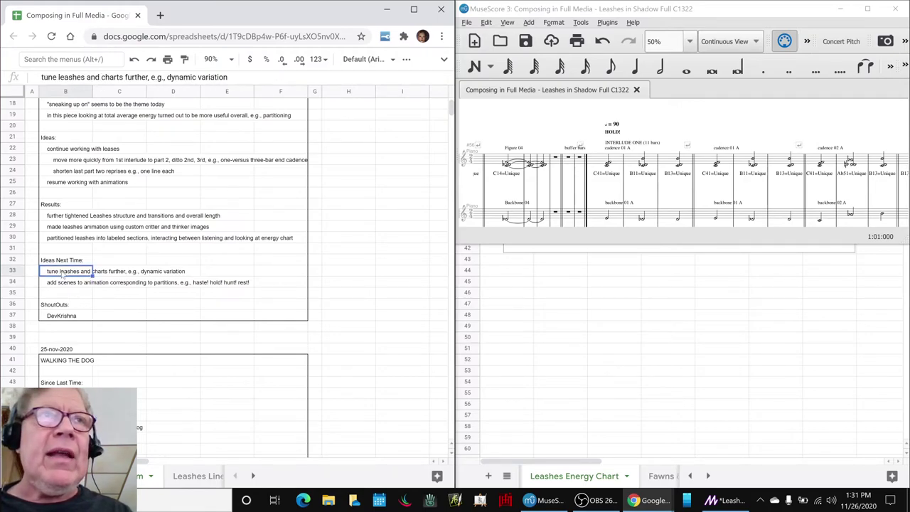
pyautogui.press('Return')
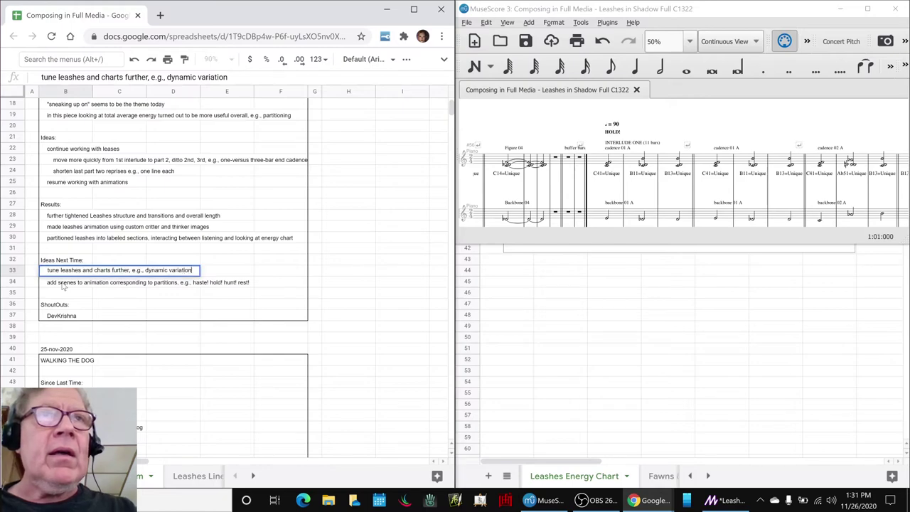
pyautogui.write('e.g.')
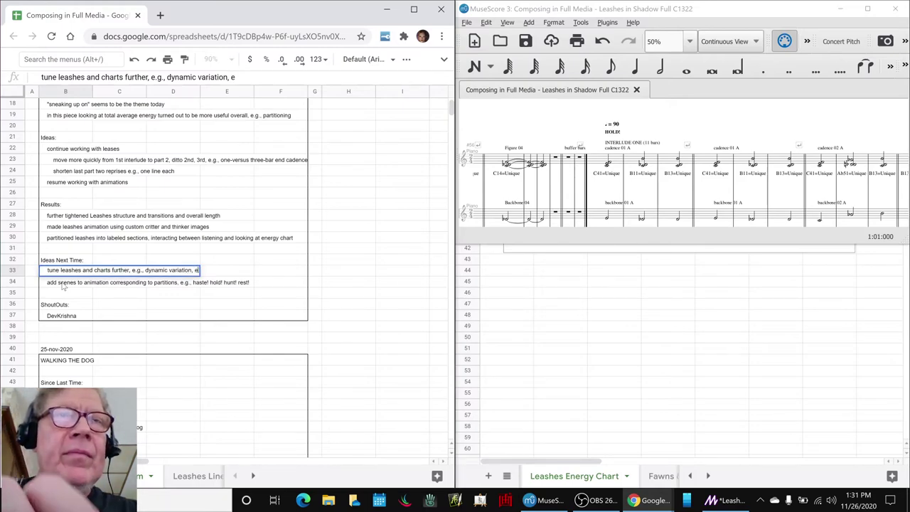
pyautogui.write(', ')
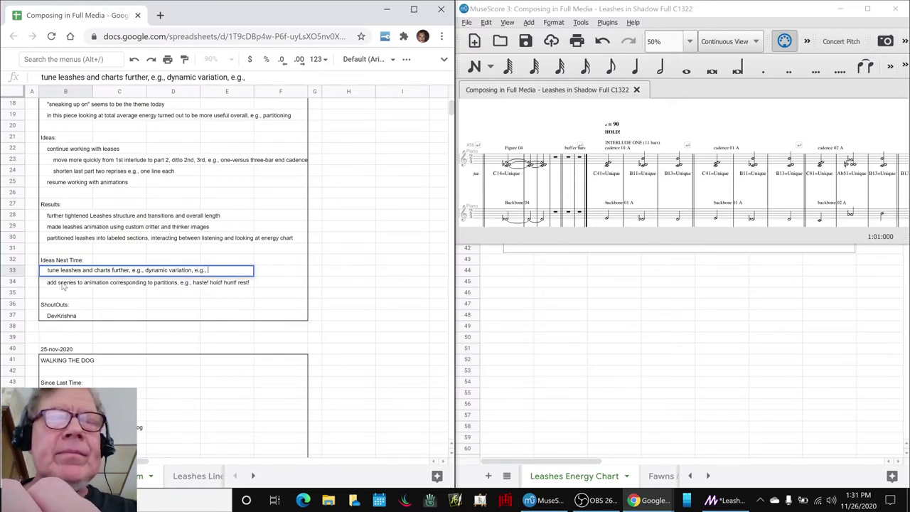
pyautogui.write('emphases')
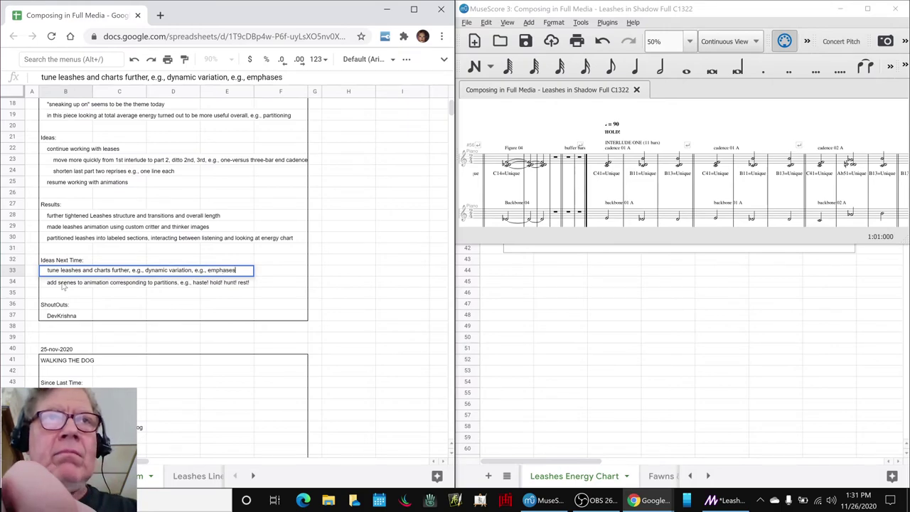
pyautogui.press('Return')
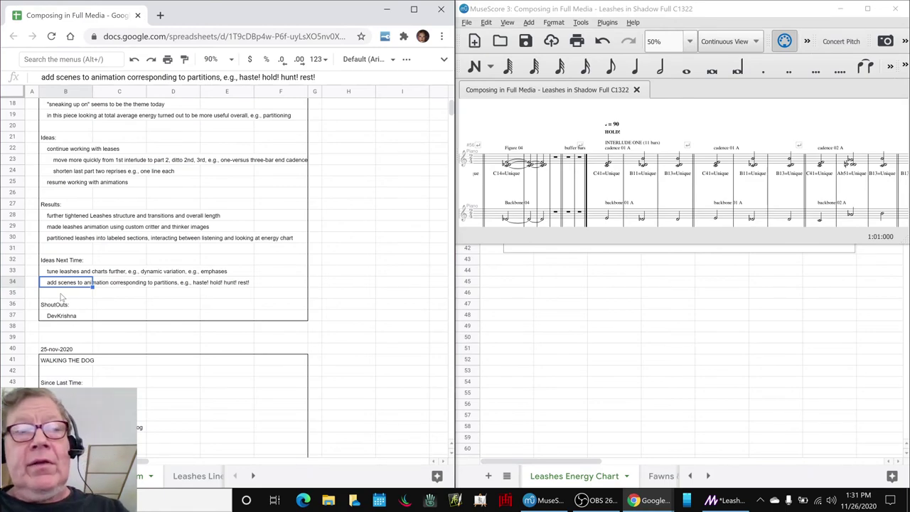
pyautogui.hotkey('alt', 'Tab')
pyautogui.hotkey('alt', 'Tab')
pyautogui.hotkey('alt', 'Tab')
pyautogui.hotkey('alt', 'Tab')
pyautogui.hotkey('alt', 'Tab')
pyautogui.hotkey('alt', 'Tab')
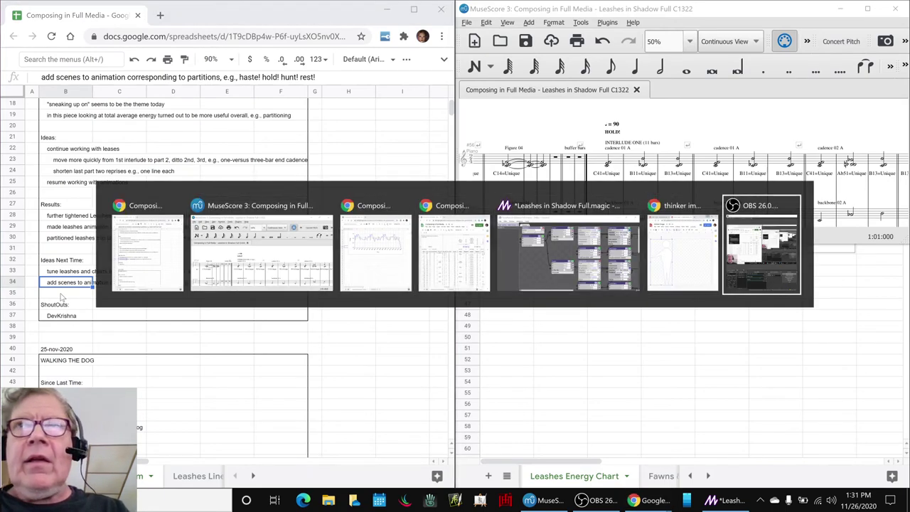